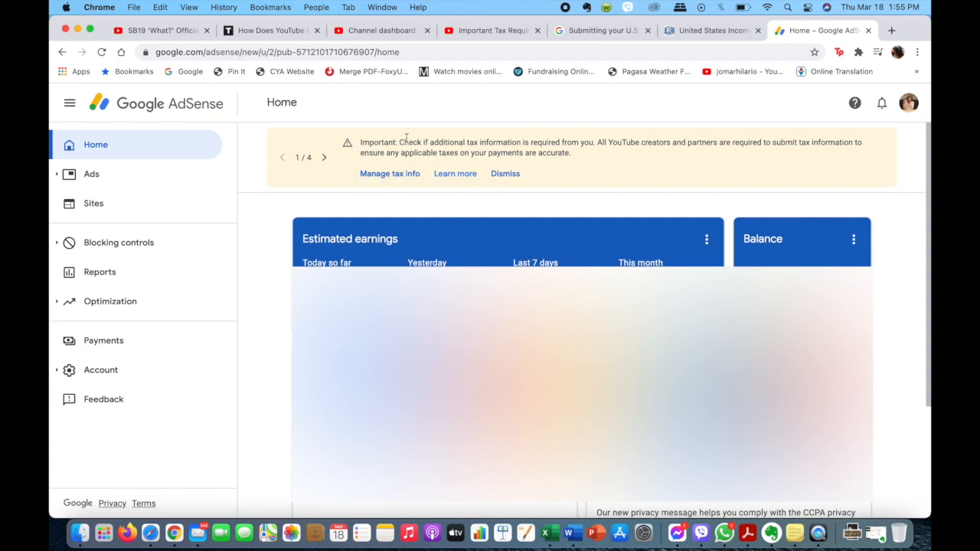
Step: Open the tax info management page, start adding United States tax info, and verify the sign-in with the account password
{"action": "left_click", "coordinate": [403, 175]}
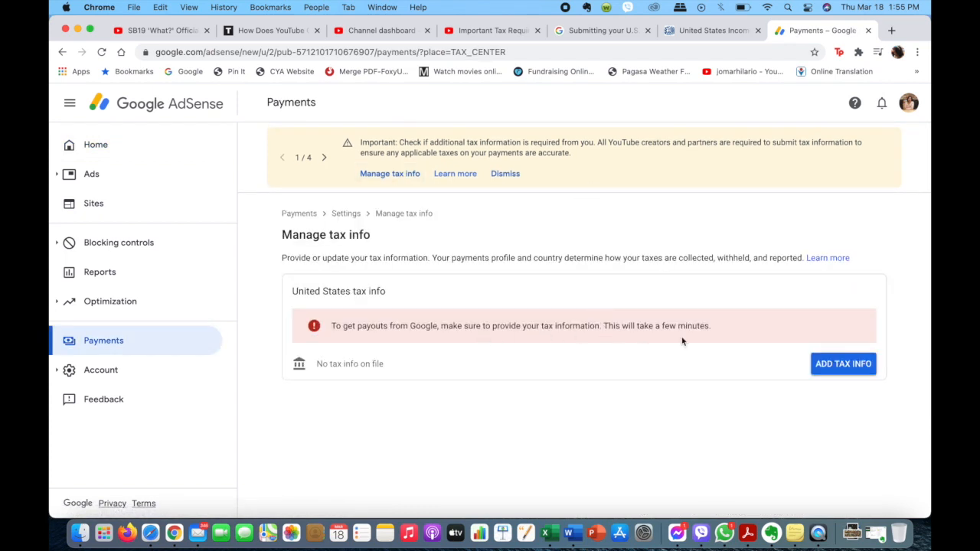
{"action": "left_click", "coordinate": [842, 365]}
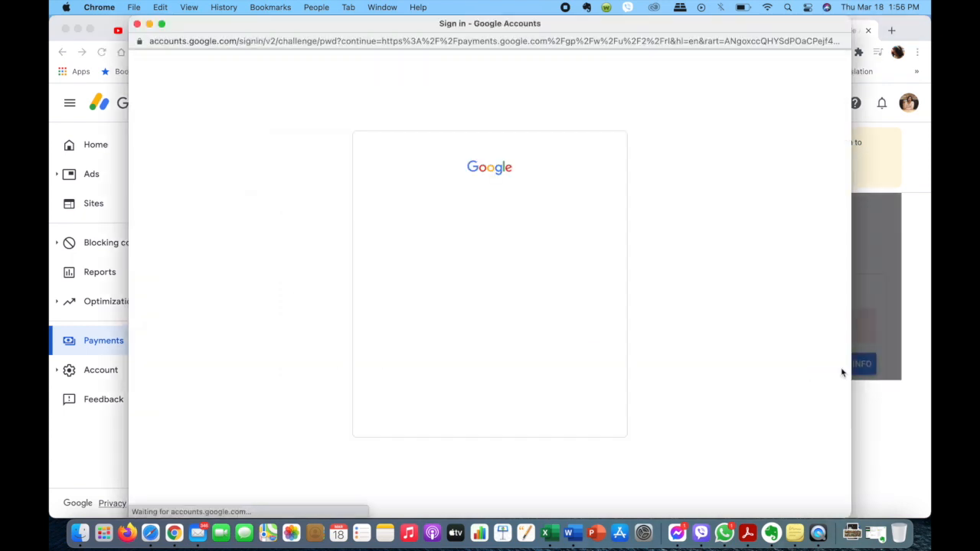
{"action": "type", "text": "••••••••••••••"}
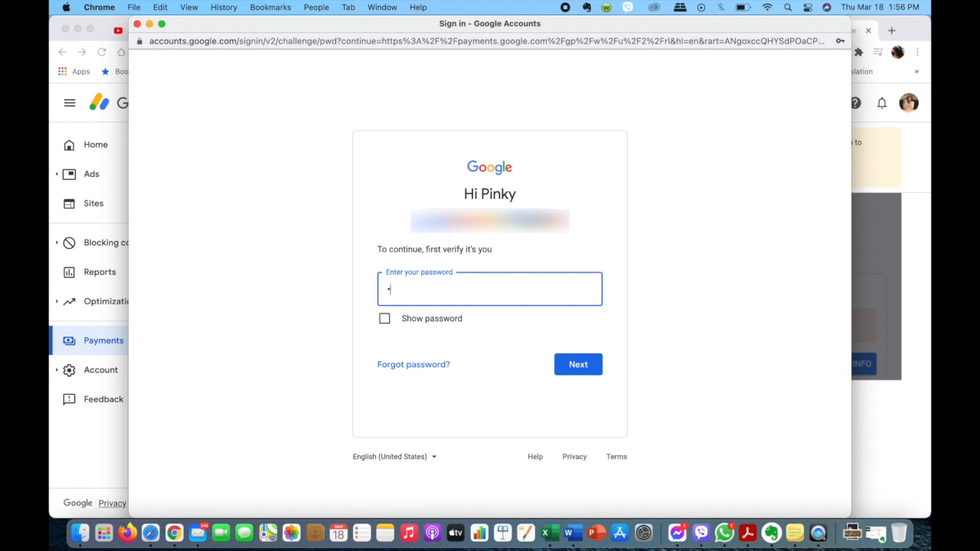
{"action": "key", "text": "Return"}
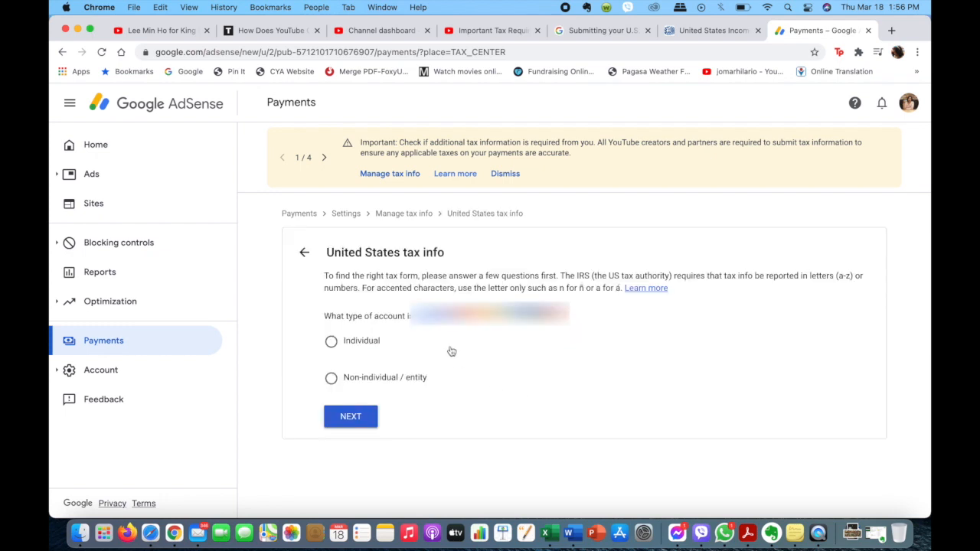
Step: Answer the United States tax info questions with account type Individual and No for US citizen or resident
{"action": "left_click", "coordinate": [330, 345]}
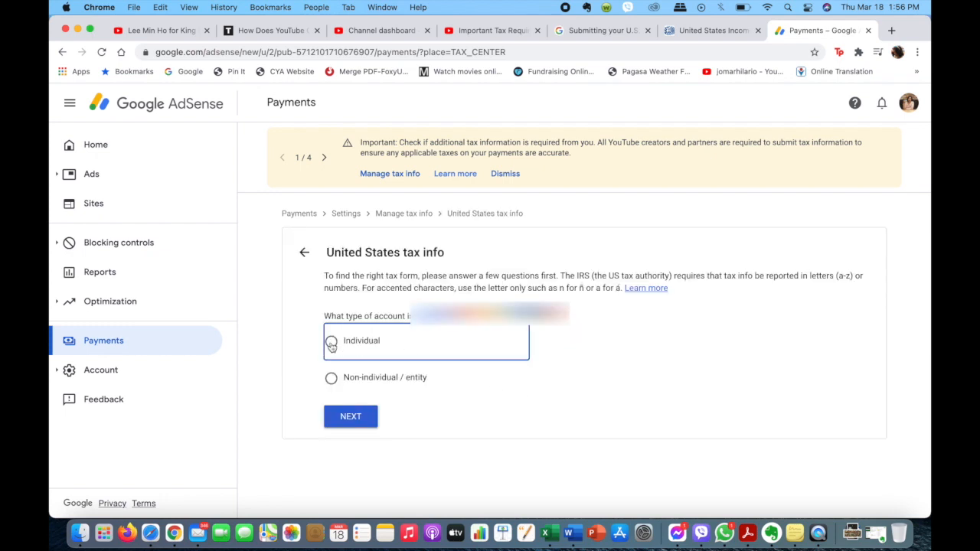
{"action": "left_click", "coordinate": [351, 419]}
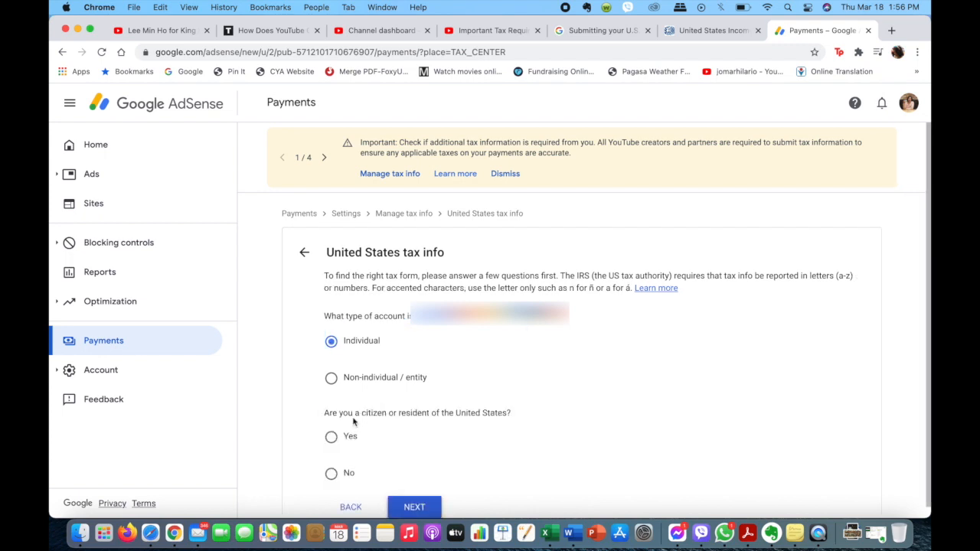
{"action": "scroll", "coordinate": [571, 425], "scroll_direction": "down", "scroll_amount": 1}
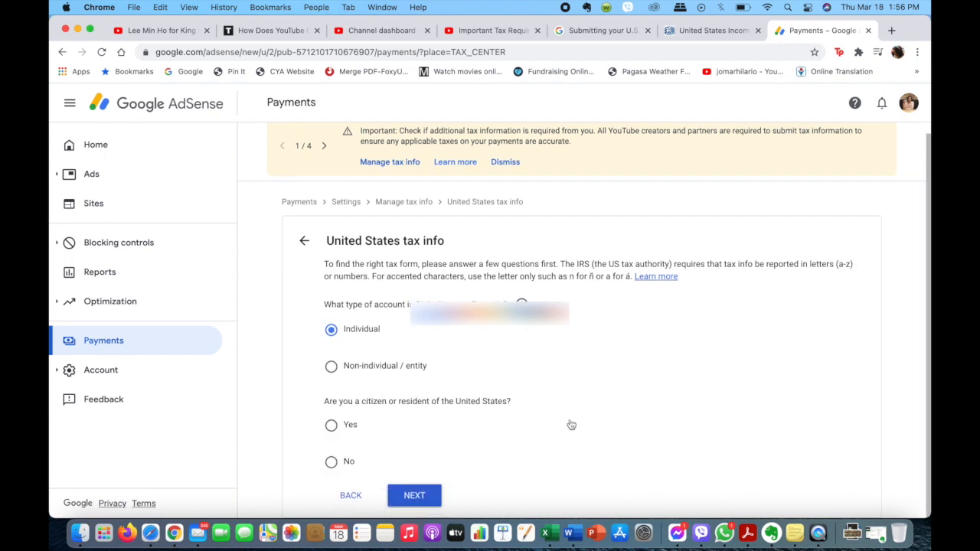
{"action": "left_click", "coordinate": [337, 464]}
{"action": "left_click", "coordinate": [421, 499]}
{"action": "scroll", "coordinate": [647, 410], "scroll_direction": "down", "scroll_amount": 3}
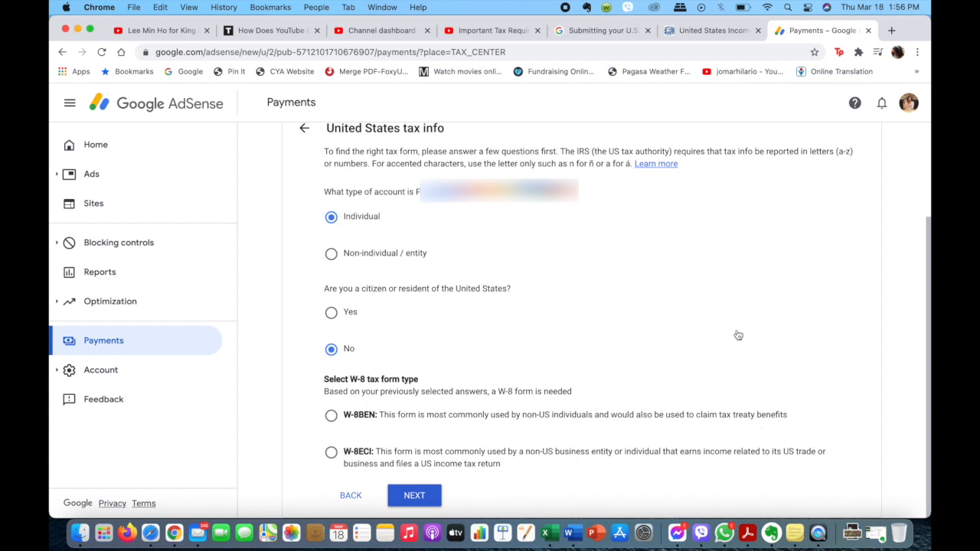
Step: Find the Philippines in the IRS A to Z list of income tax treaties and open its treaty documents page
{"action": "left_click", "coordinate": [697, 30]}
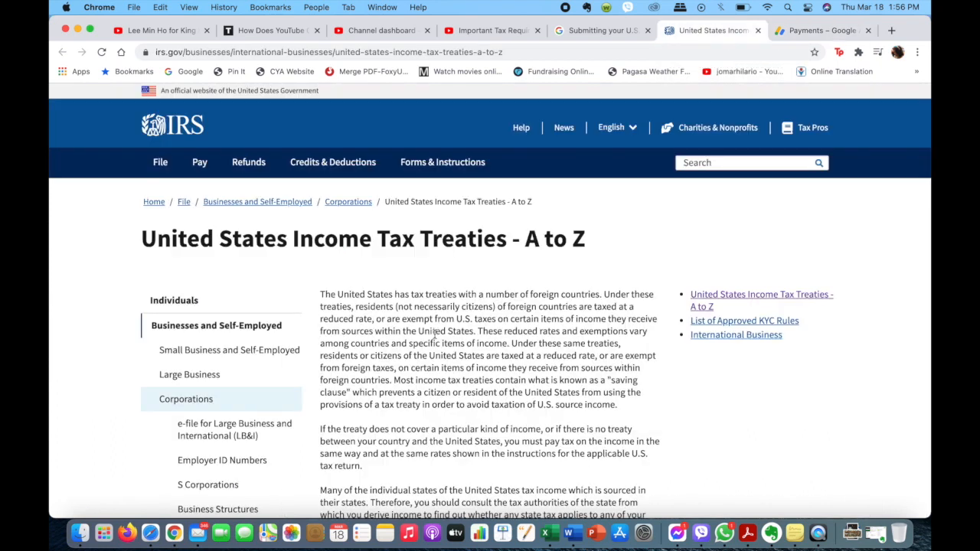
{"action": "scroll", "coordinate": [542, 406], "scroll_direction": "down", "scroll_amount": 10}
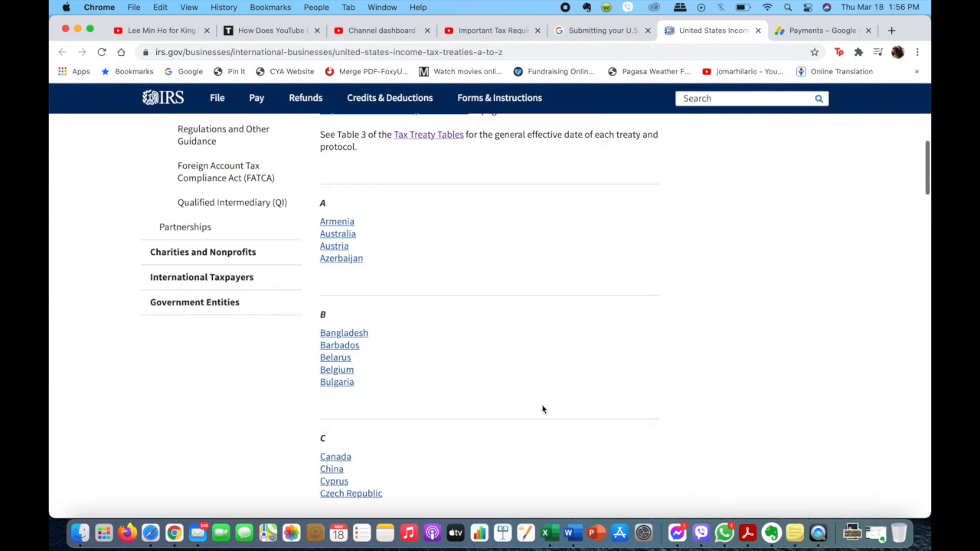
{"action": "scroll", "coordinate": [542, 410], "scroll_direction": "down", "scroll_amount": 6}
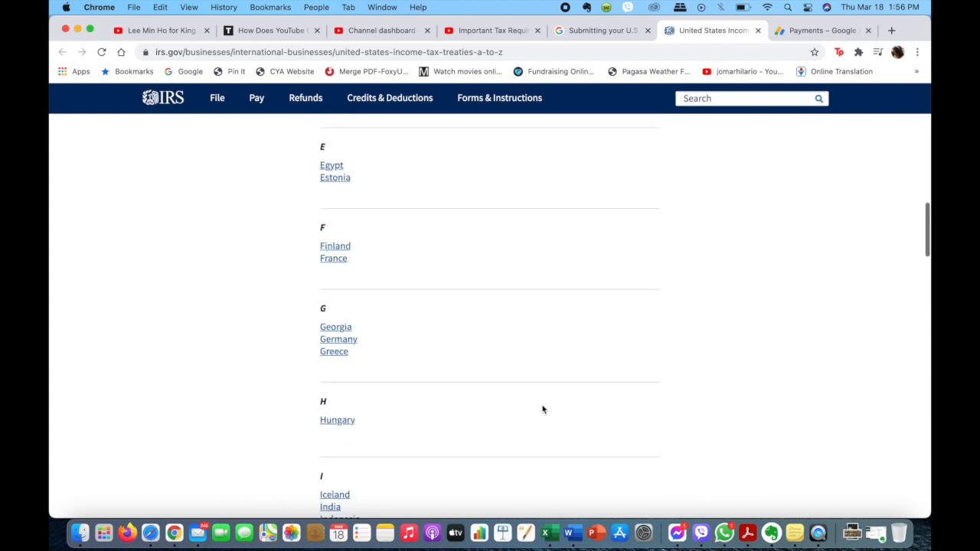
{"action": "scroll", "coordinate": [542, 409], "scroll_direction": "down", "scroll_amount": 8}
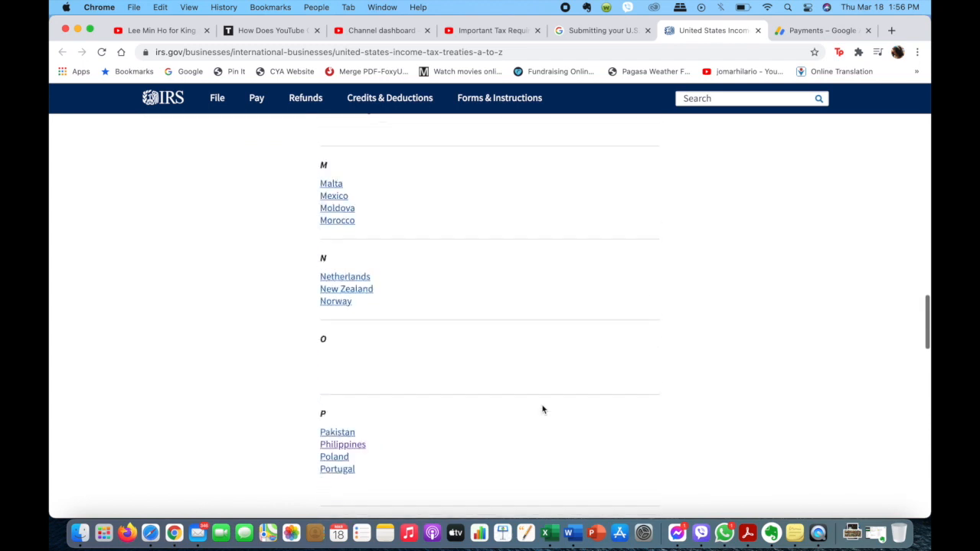
{"action": "scroll", "coordinate": [542, 409], "scroll_direction": "down", "scroll_amount": 2}
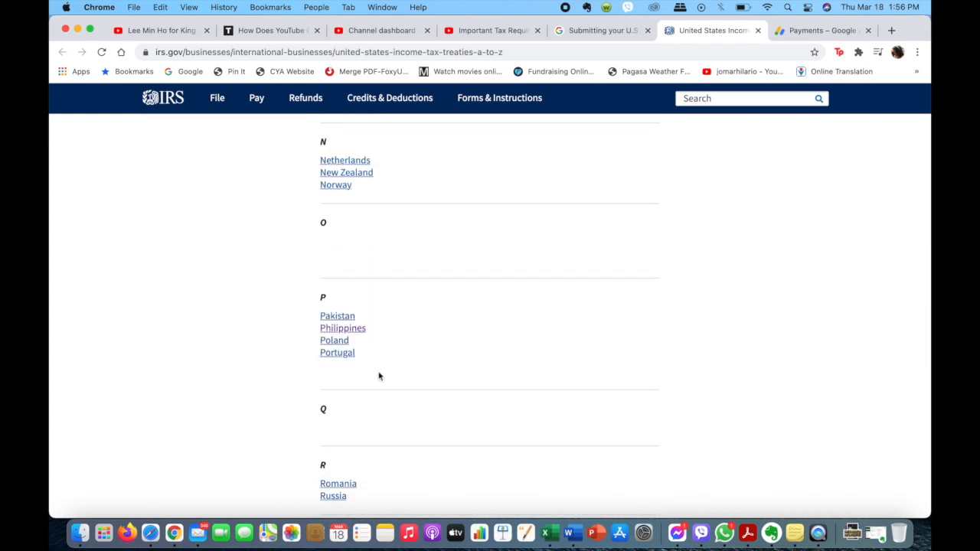
{"action": "left_click", "coordinate": [361, 332]}
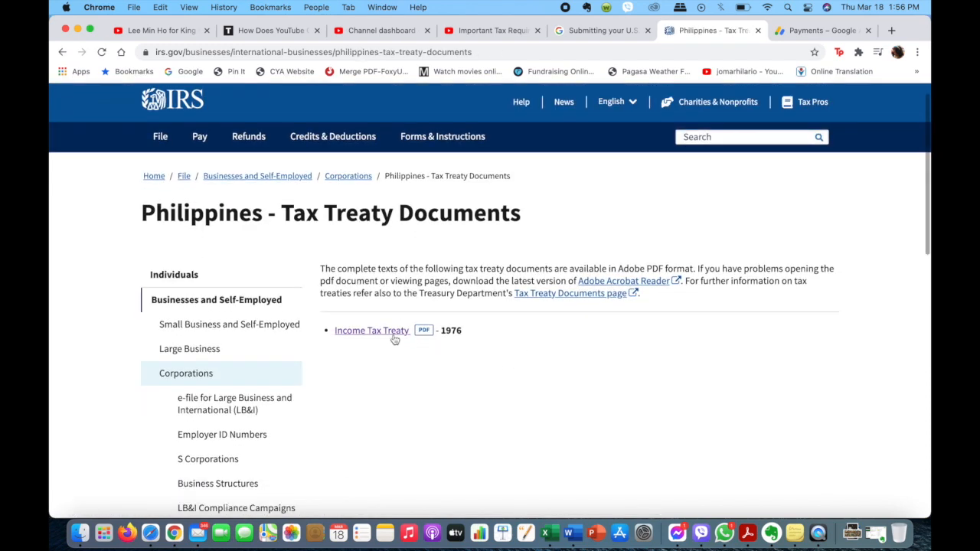
Step: Open the 1976 Income Tax Treaty PDF for the Philippines and review its table of articles
{"action": "left_click", "coordinate": [393, 334]}
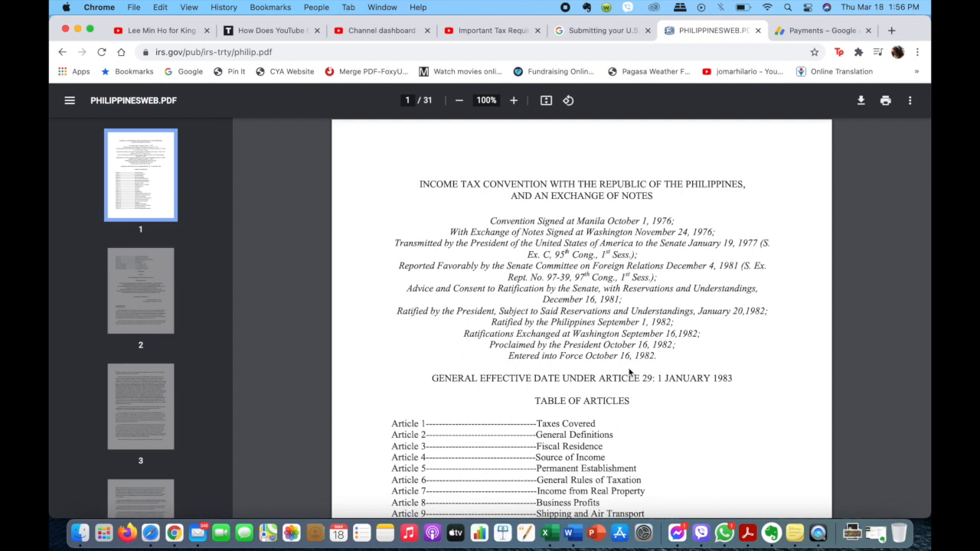
{"action": "scroll", "coordinate": [629, 373], "scroll_direction": "down", "scroll_amount": 10}
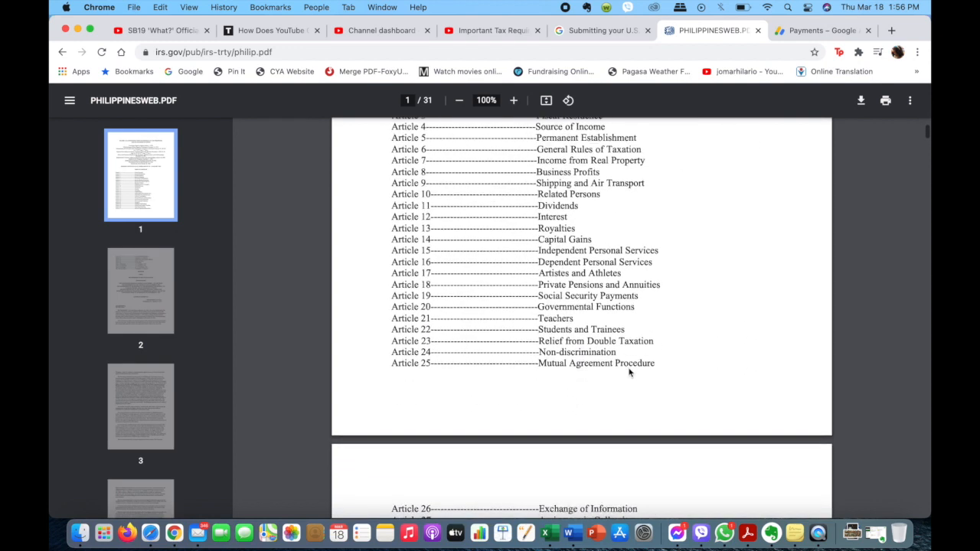
{"action": "scroll", "coordinate": [629, 373], "scroll_direction": "up", "scroll_amount": 3}
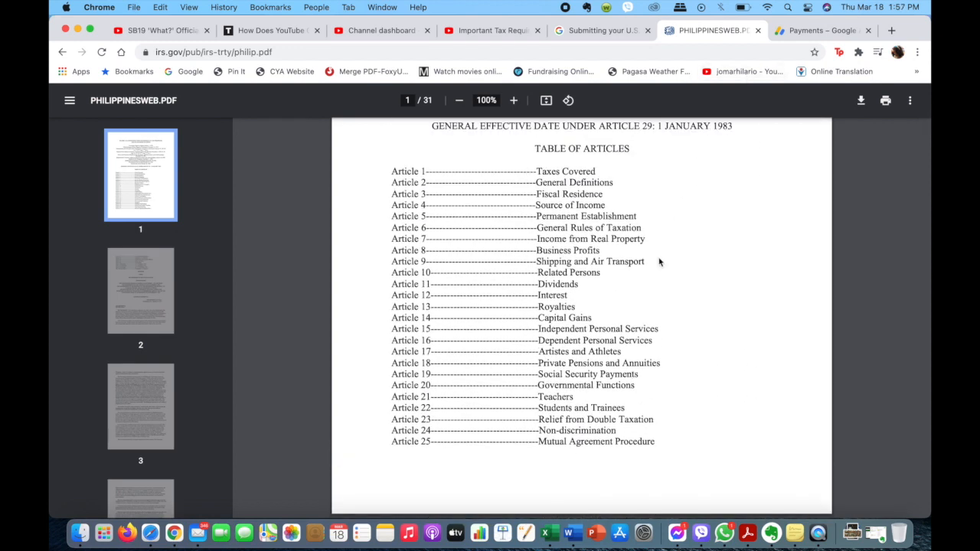
{"action": "scroll", "coordinate": [658, 260], "scroll_direction": "up", "scroll_amount": 8}
Step: Return to the AdSense tax info page, choose W-8BEN as the tax form type, and start the form
{"action": "left_click", "coordinate": [818, 32]}
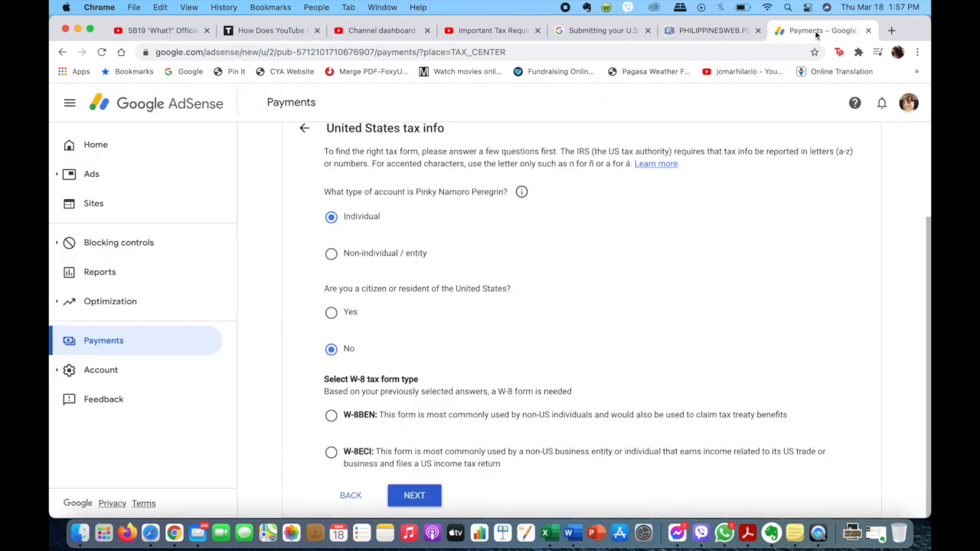
{"action": "left_click", "coordinate": [331, 416]}
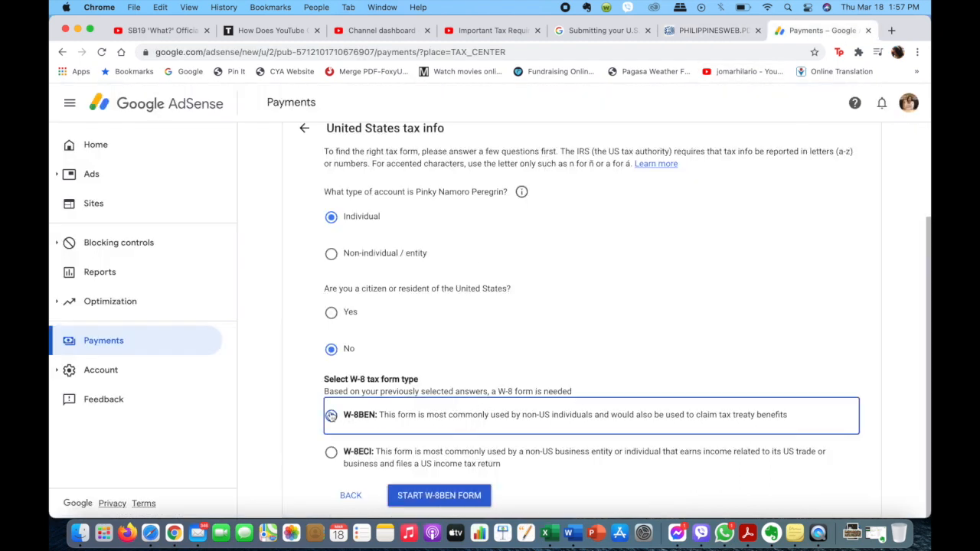
{"action": "left_click", "coordinate": [459, 496]}
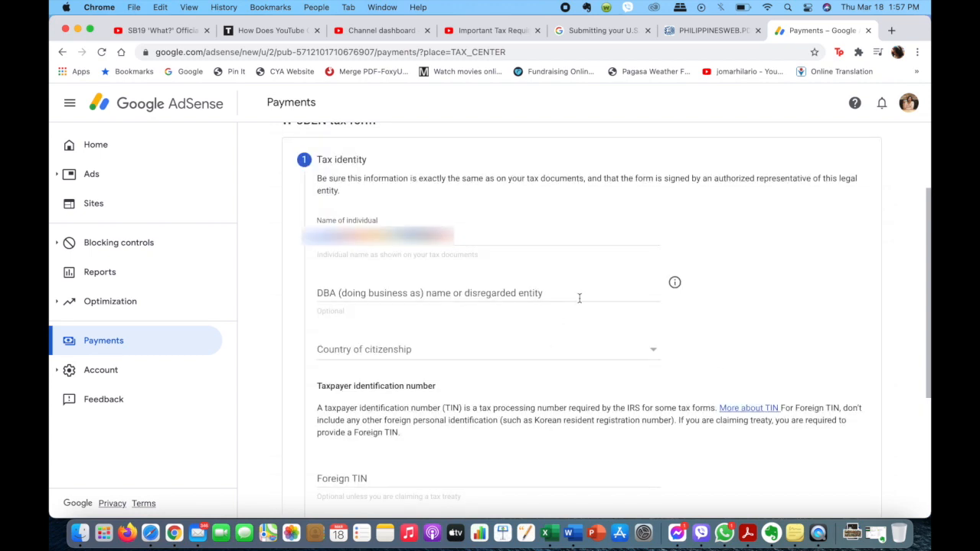
Step: Set the country of citizenship to Philippines in the Tax identity section
{"action": "left_click", "coordinate": [490, 358]}
{"action": "scroll", "coordinate": [491, 359], "scroll_direction": "down", "scroll_amount": 20}
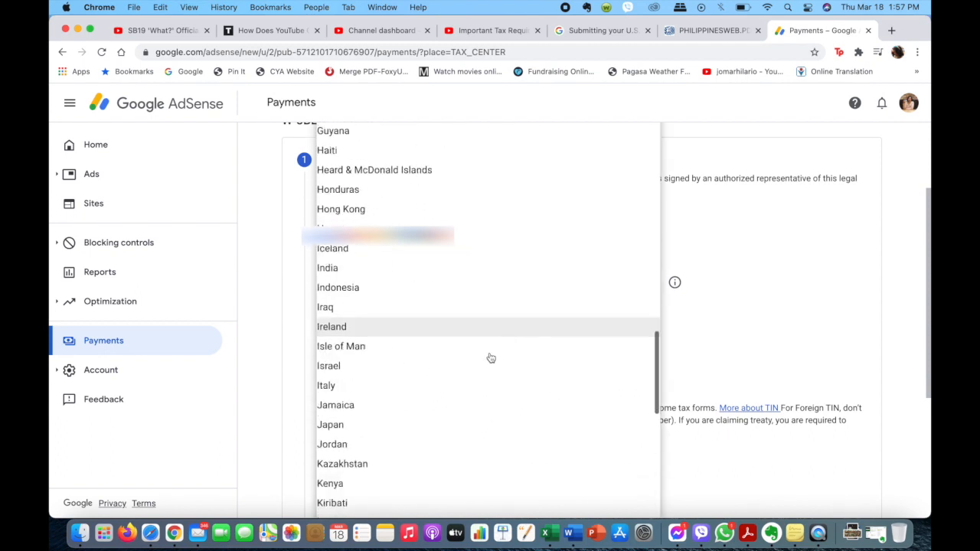
{"action": "scroll", "coordinate": [491, 358], "scroll_direction": "down", "scroll_amount": 10}
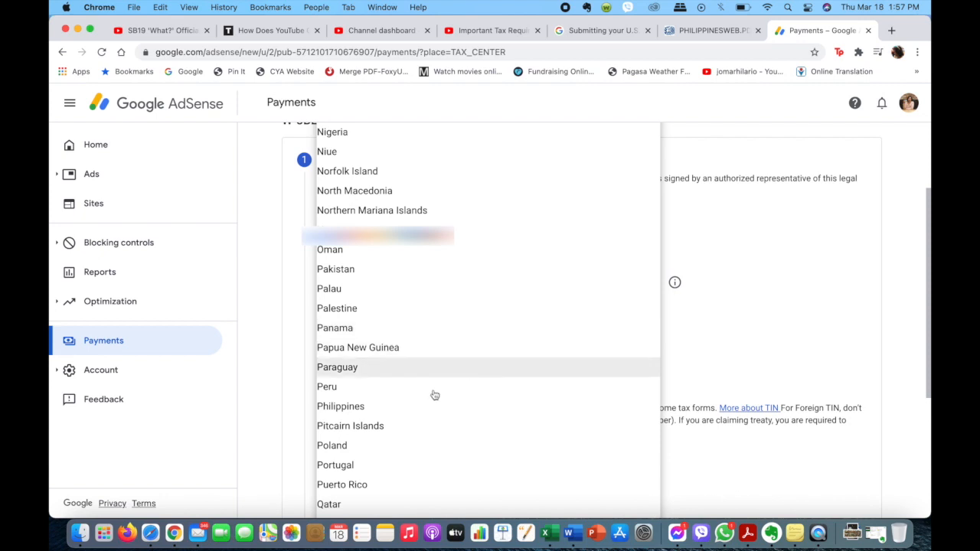
{"action": "left_click", "coordinate": [389, 407]}
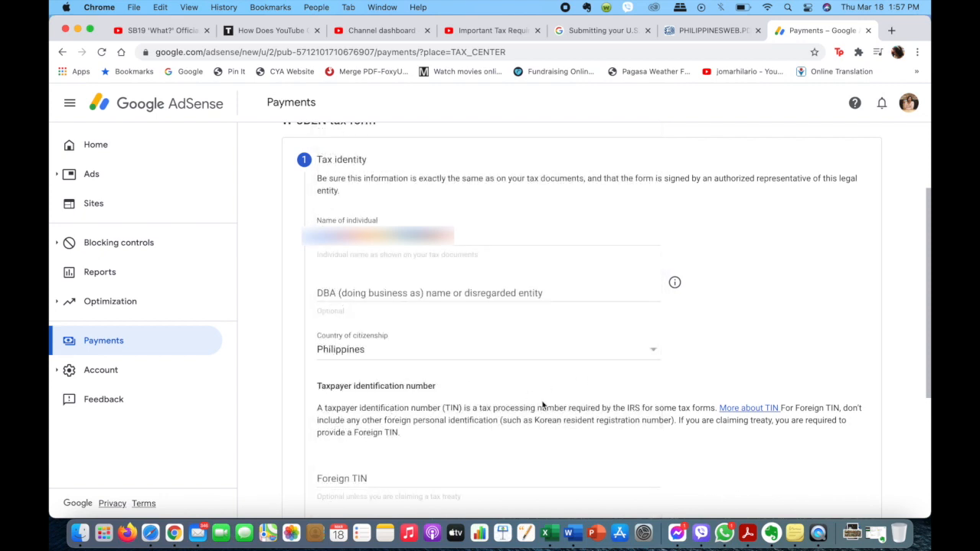
Step: Paste the taxpayer identification number as the Foreign TIN and continue to the Address section
{"action": "scroll", "coordinate": [543, 406], "scroll_direction": "down", "scroll_amount": 3}
{"action": "left_click", "coordinate": [460, 254]}
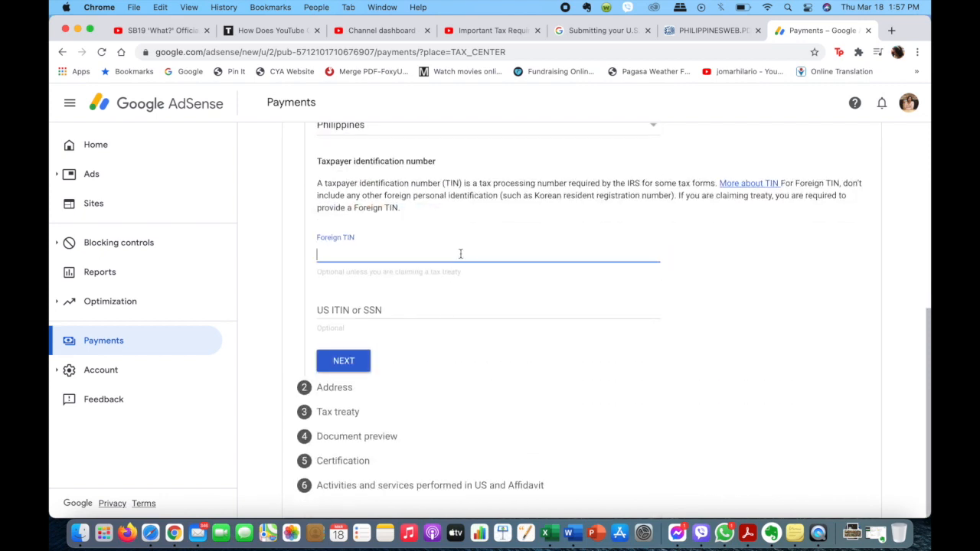
{"action": "key", "text": "super+v"}
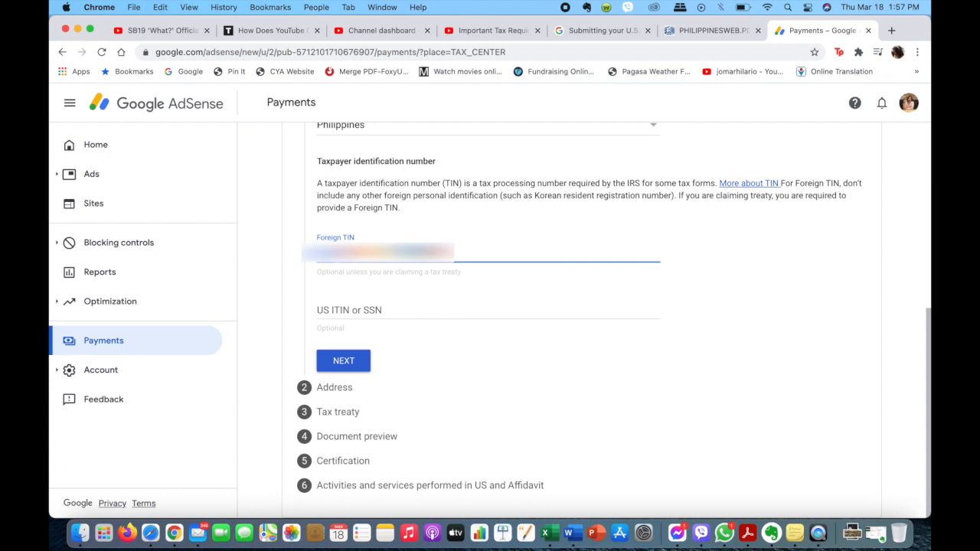
{"action": "left_click", "coordinate": [365, 371]}
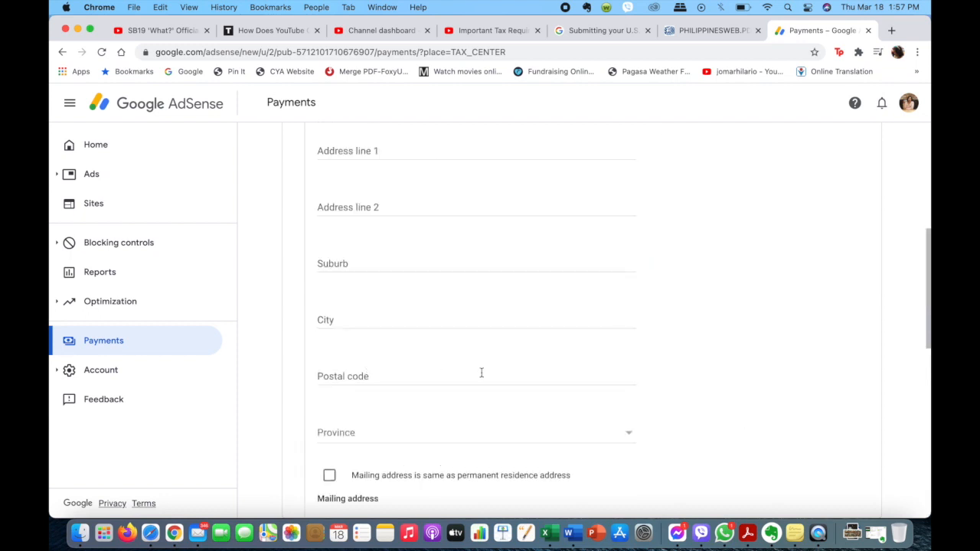
Step: Fill in the permanent residence address with both address lines, the suburb, the city and the postal code
{"action": "scroll", "coordinate": [481, 375], "scroll_direction": "up", "scroll_amount": 3}
{"action": "left_click", "coordinate": [437, 261]}
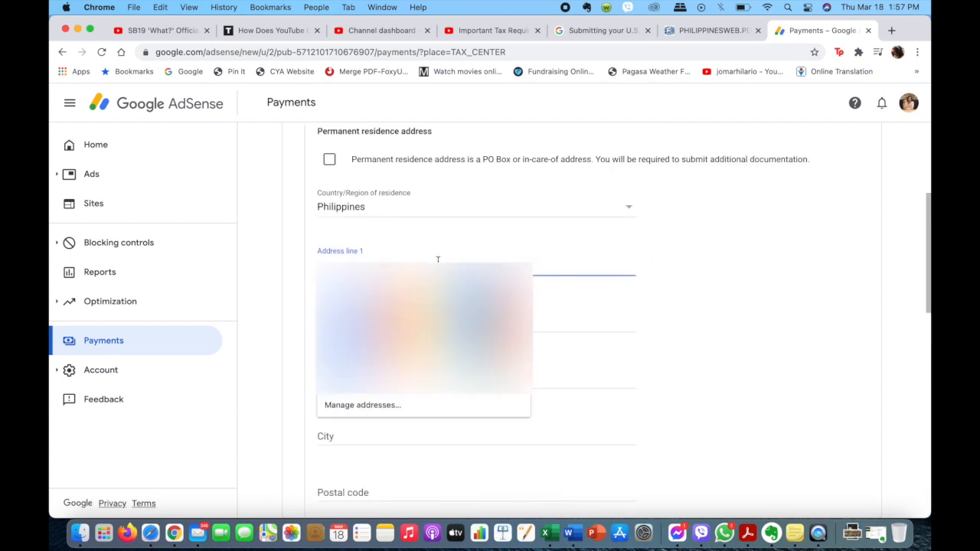
{"action": "type", "text": "1"}
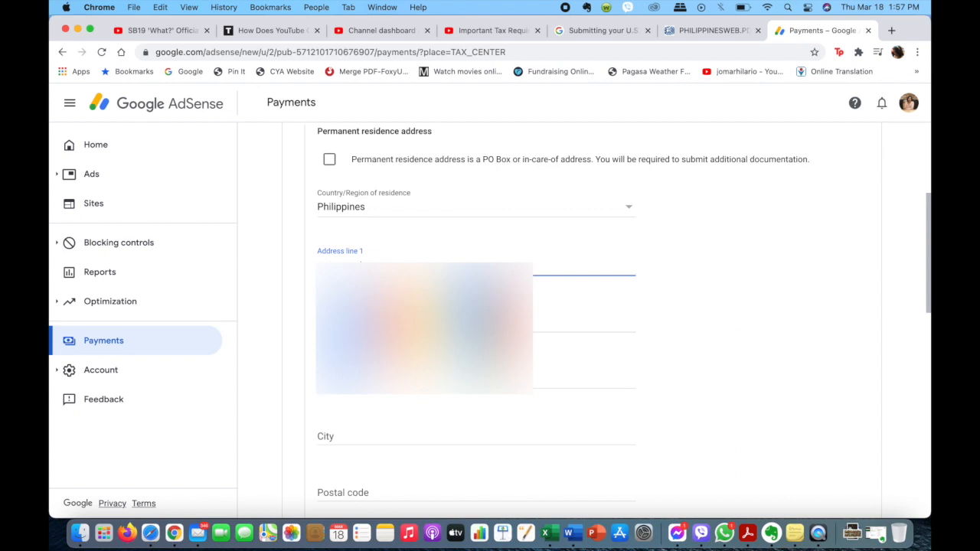
{"action": "key", "text": "Tab"}
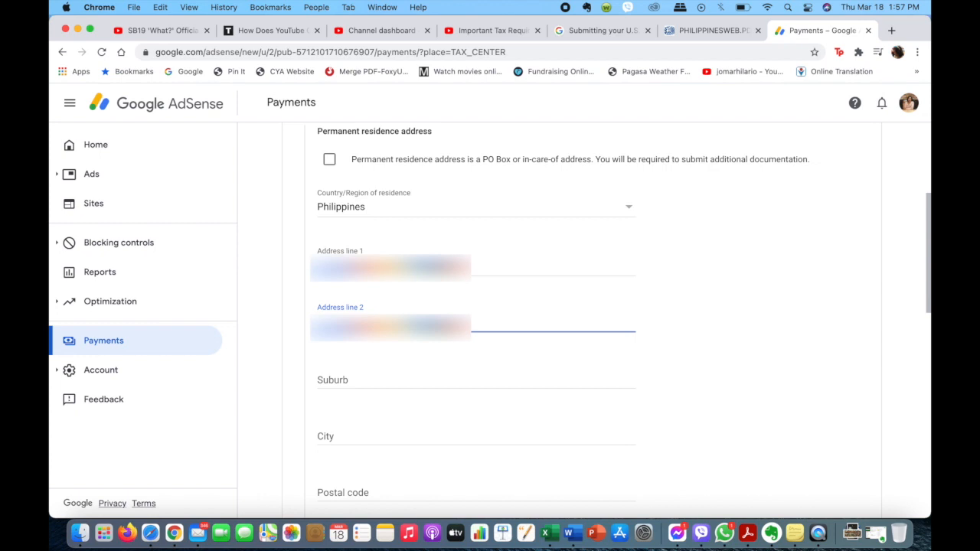
{"action": "key", "text": "Tab"}
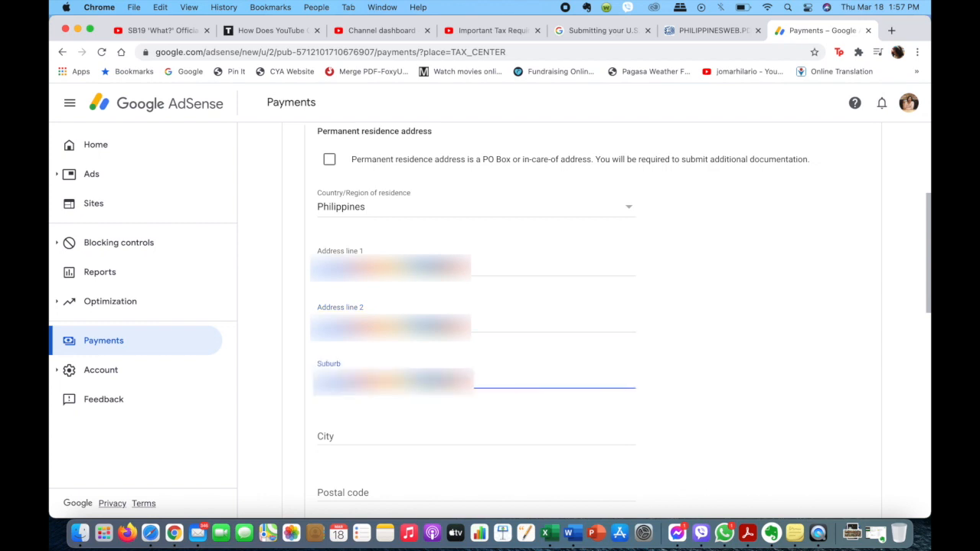
{"action": "key", "text": "Tab"}
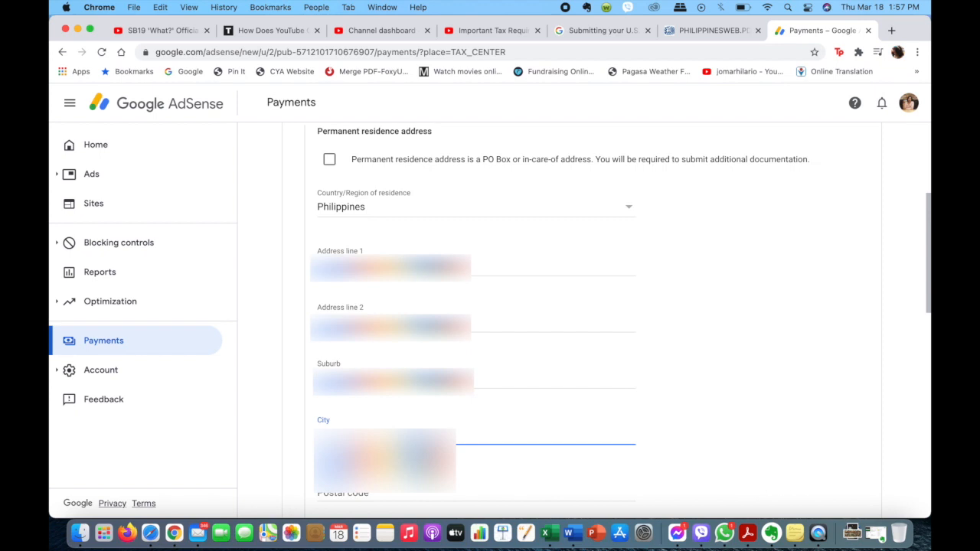
{"action": "key", "text": "Tab"}
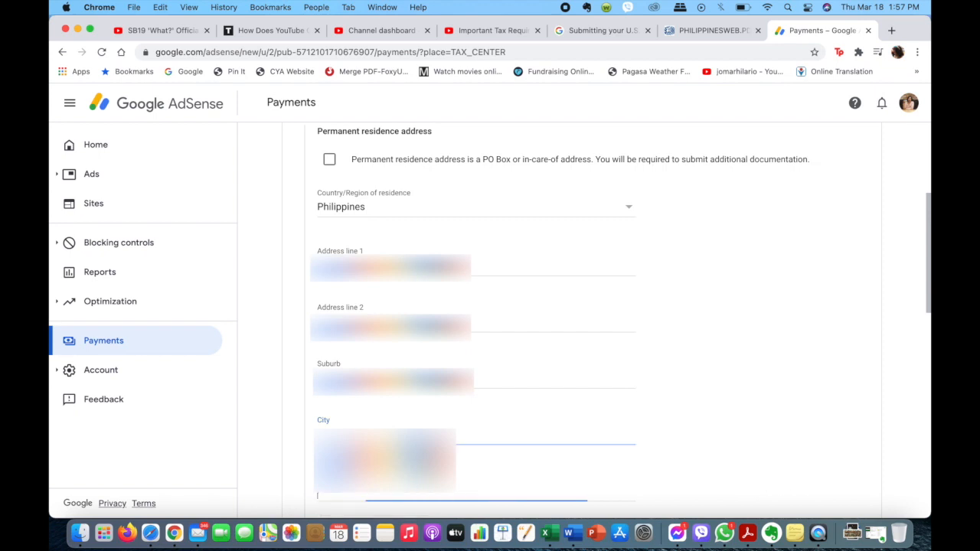
{"action": "type", "text": "1805"}
Step: Select the residence province, mark the mailing address as same as the permanent residence address, and continue to the Tax treaty section
{"action": "key", "text": "Tab"}
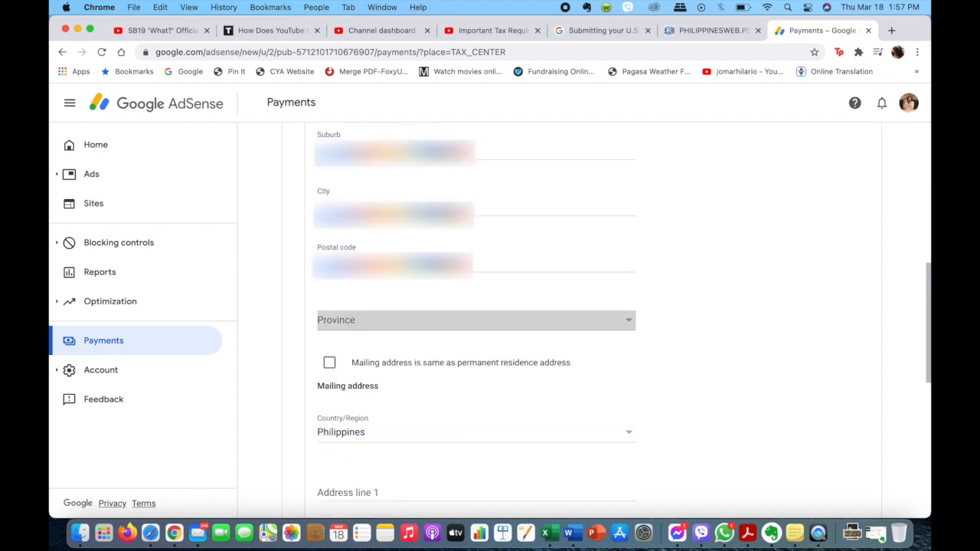
{"action": "type", "text": "me"}
{"action": "left_click", "coordinate": [329, 363]}
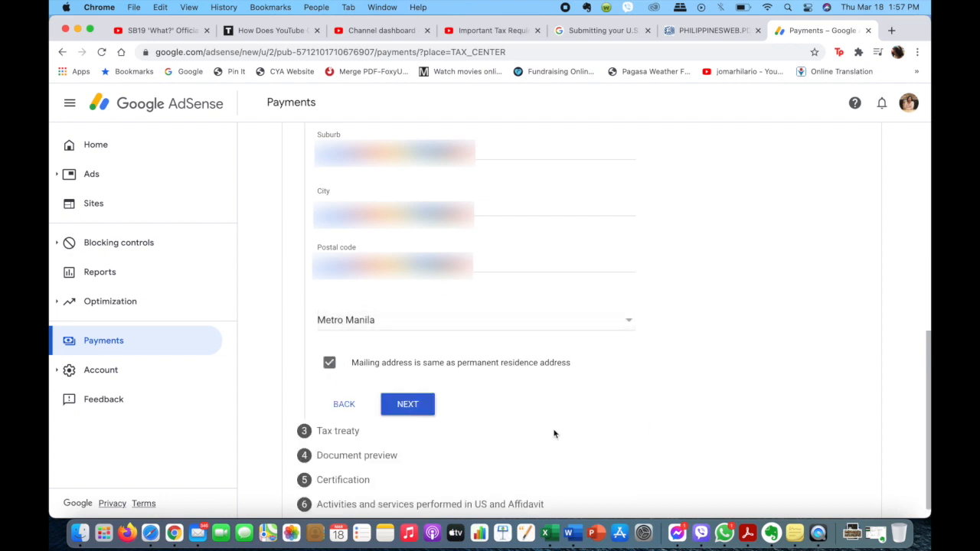
{"action": "left_click", "coordinate": [422, 392]}
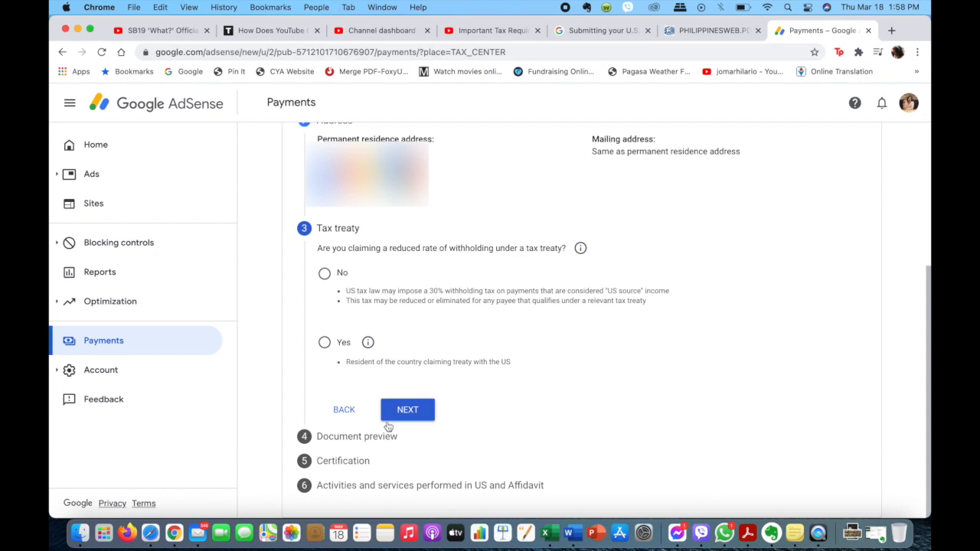
Step: Claim a reduced withholding rate under a tax treaty and mark yourself as a resident of the country claiming treaty with the US
{"action": "left_click", "coordinate": [340, 344]}
{"action": "scroll", "coordinate": [689, 415], "scroll_direction": "down", "scroll_amount": 2}
{"action": "scroll", "coordinate": [688, 415], "scroll_direction": "down", "scroll_amount": 2}
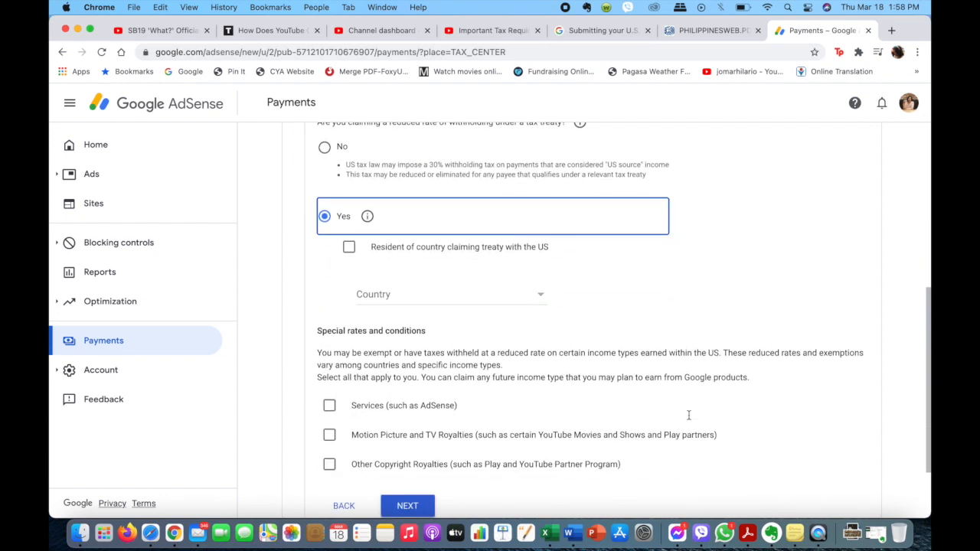
{"action": "left_click", "coordinate": [350, 251]}
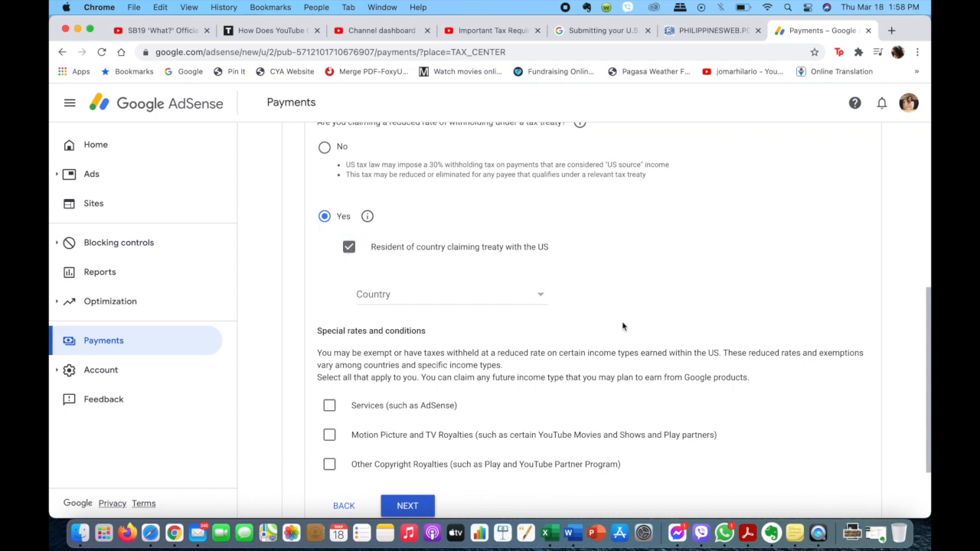
Step: Set the tax treaty country to Philippines
{"action": "left_click", "coordinate": [520, 297]}
{"action": "scroll", "coordinate": [463, 396], "scroll_direction": "down", "scroll_amount": 1}
{"action": "scroll", "coordinate": [464, 397], "scroll_direction": "down", "scroll_amount": 8}
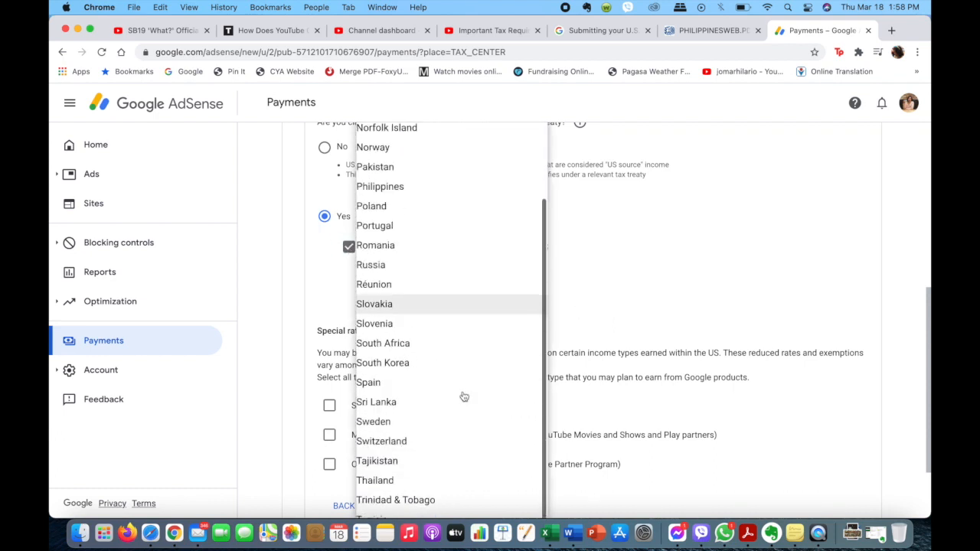
{"action": "scroll", "coordinate": [461, 396], "scroll_direction": "up", "scroll_amount": 2}
{"action": "left_click", "coordinate": [402, 255]}
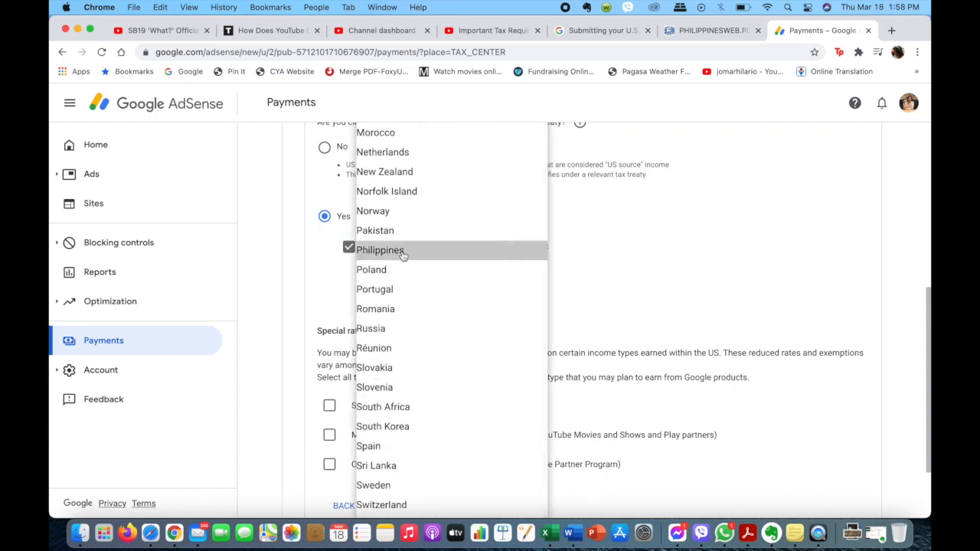
Step: Claim the special rate for Services (such as AdSense) under Article 8 and paragraph 1
{"action": "scroll", "coordinate": [729, 309], "scroll_direction": "down", "scroll_amount": 3}
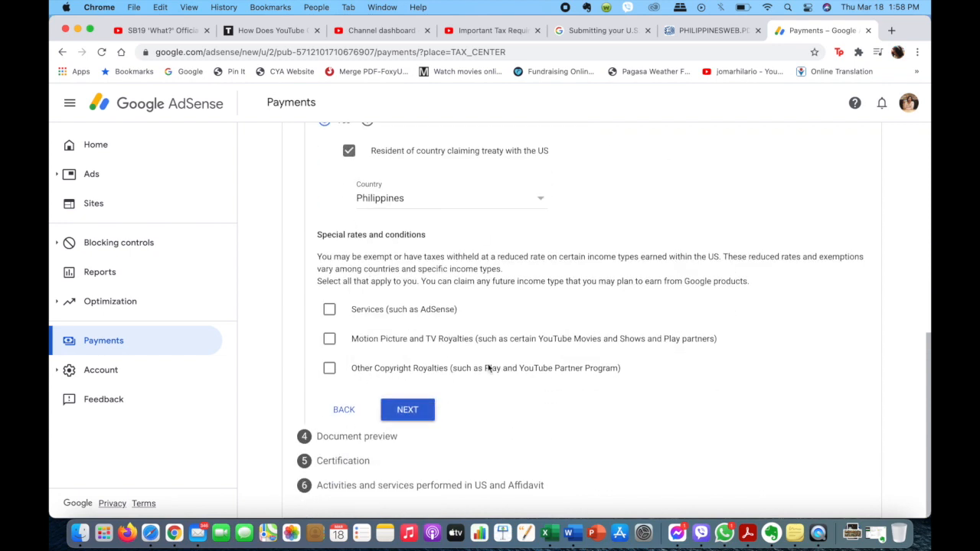
{"action": "left_click", "coordinate": [328, 310]}
{"action": "scroll", "coordinate": [490, 344], "scroll_direction": "down", "scroll_amount": 3}
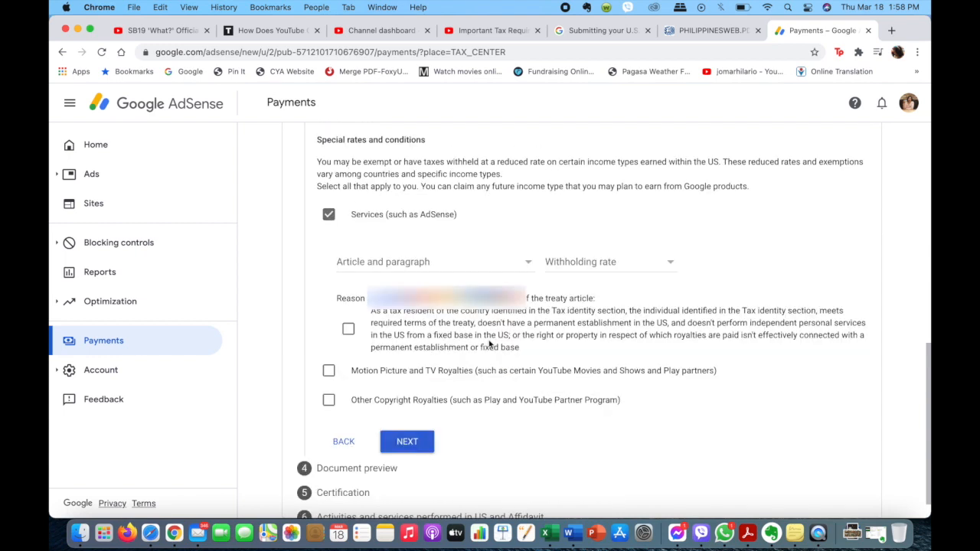
{"action": "left_click", "coordinate": [512, 262]}
{"action": "left_click", "coordinate": [498, 281]}
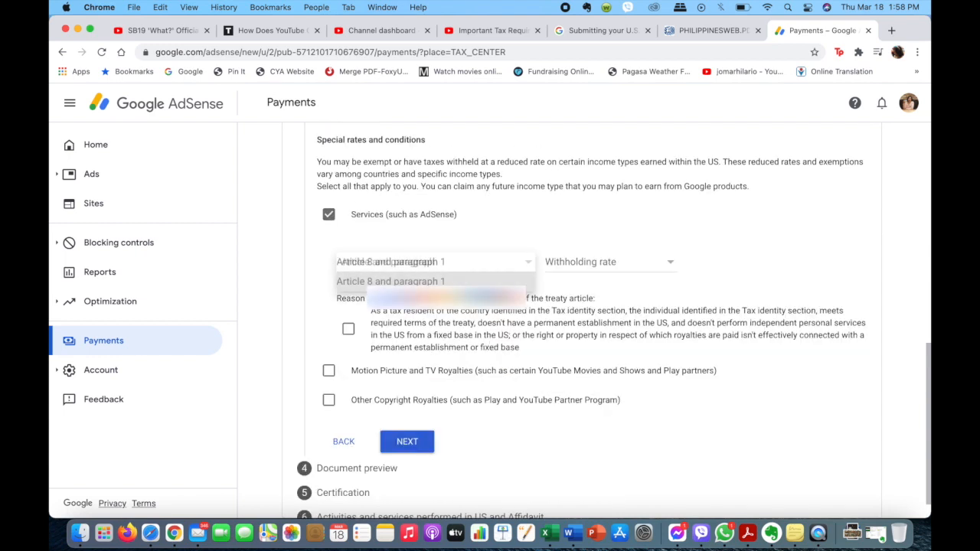
Step: Set the Services withholding rate to 0% (Reduced treaty rate), confirm the treaty article reason, and continue to the Document preview section
{"action": "left_click", "coordinate": [566, 268]}
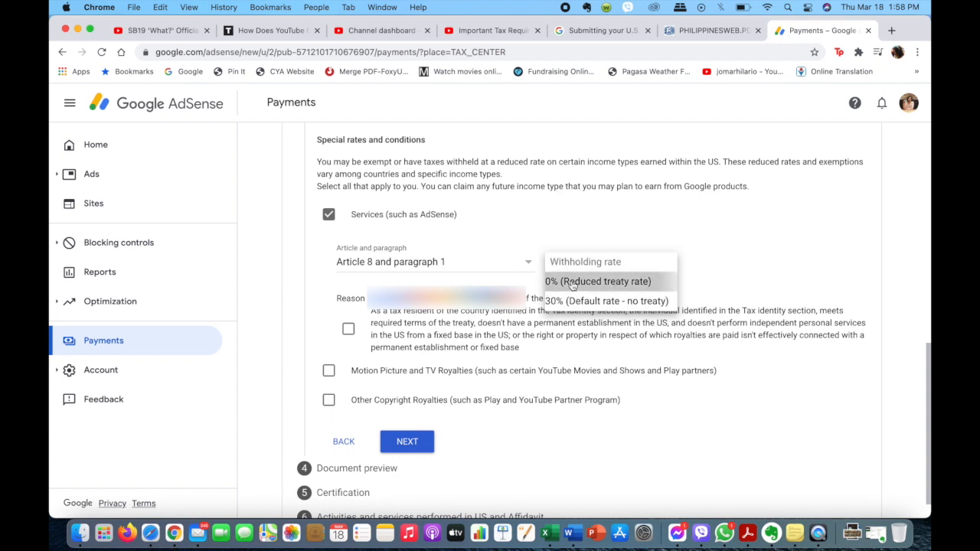
{"action": "left_click", "coordinate": [566, 283]}
{"action": "scroll", "coordinate": [742, 267], "scroll_direction": "down", "scroll_amount": 1}
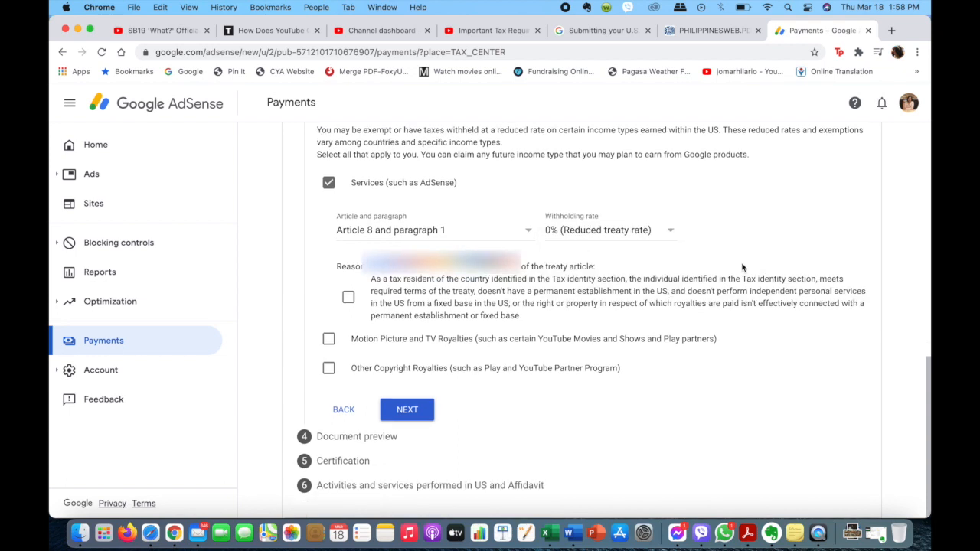
{"action": "left_click", "coordinate": [349, 298]}
{"action": "left_click", "coordinate": [407, 410]}
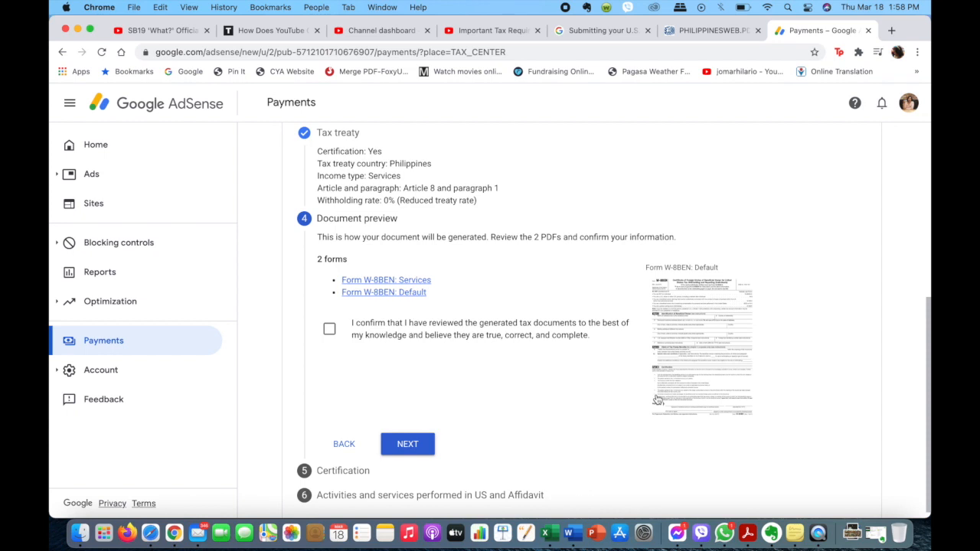
Step: Review the generated Form W-8BEN: Default, confirm that the tax documents have been reviewed, and continue to the Certification section
{"action": "scroll", "coordinate": [657, 400], "scroll_direction": "down", "scroll_amount": 1}
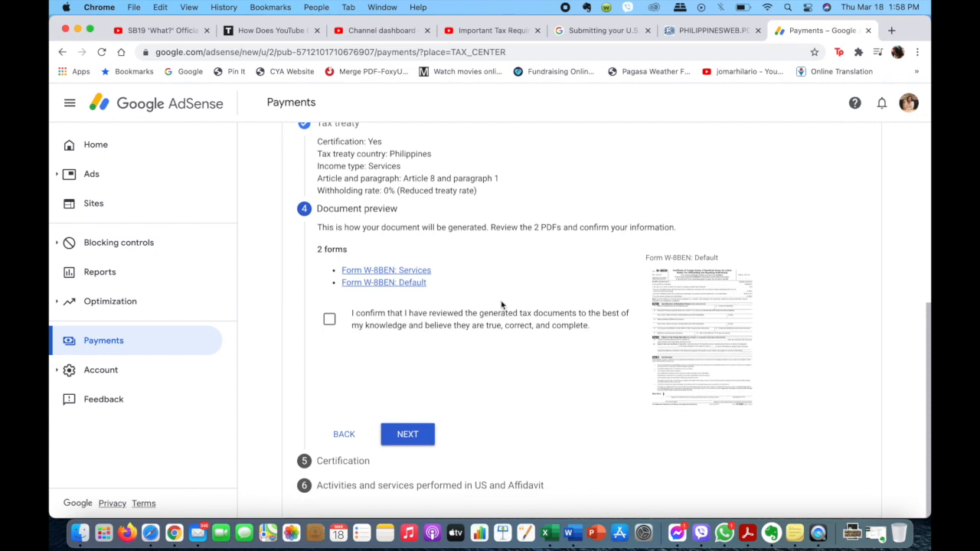
{"action": "left_click", "coordinate": [692, 339]}
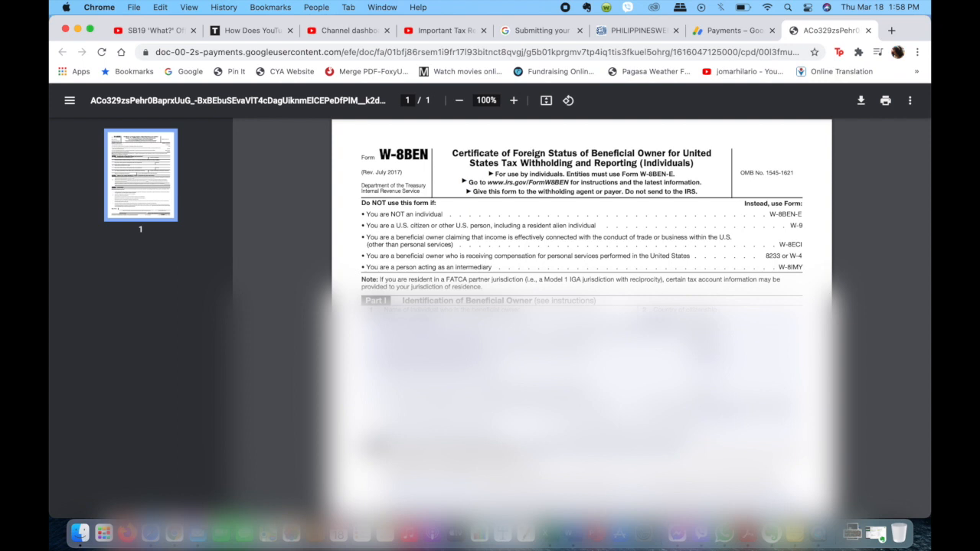
{"action": "left_click", "coordinate": [736, 30]}
{"action": "left_click", "coordinate": [329, 325]}
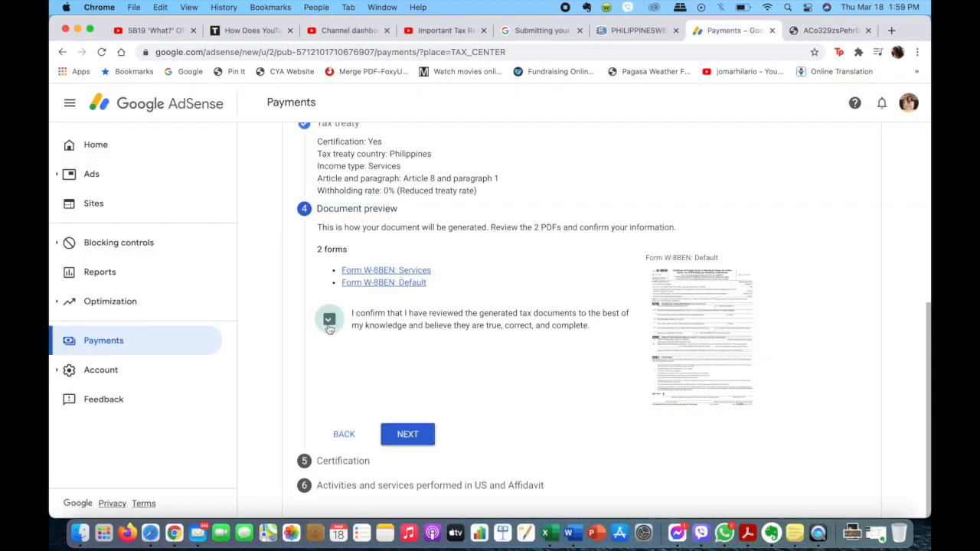
{"action": "left_click", "coordinate": [423, 440]}
Step: Sign the certification with the full legal name, declare completing the form on your own behalf, and continue to the affidavit section
{"action": "scroll", "coordinate": [535, 420], "scroll_direction": "down", "scroll_amount": 3}
{"action": "scroll", "coordinate": [536, 421], "scroll_direction": "down", "scroll_amount": 1}
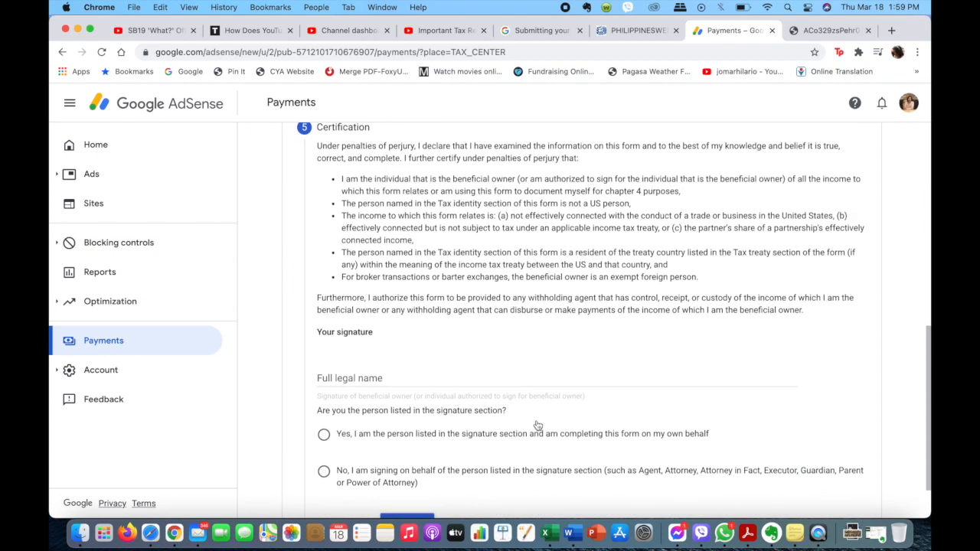
{"action": "left_click", "coordinate": [495, 378]}
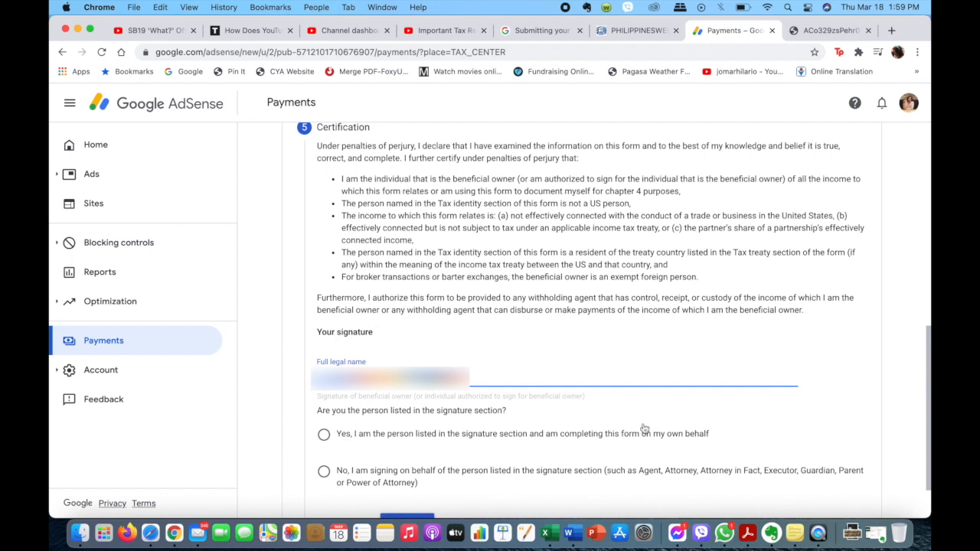
{"action": "scroll", "coordinate": [614, 441], "scroll_direction": "down", "scroll_amount": 2}
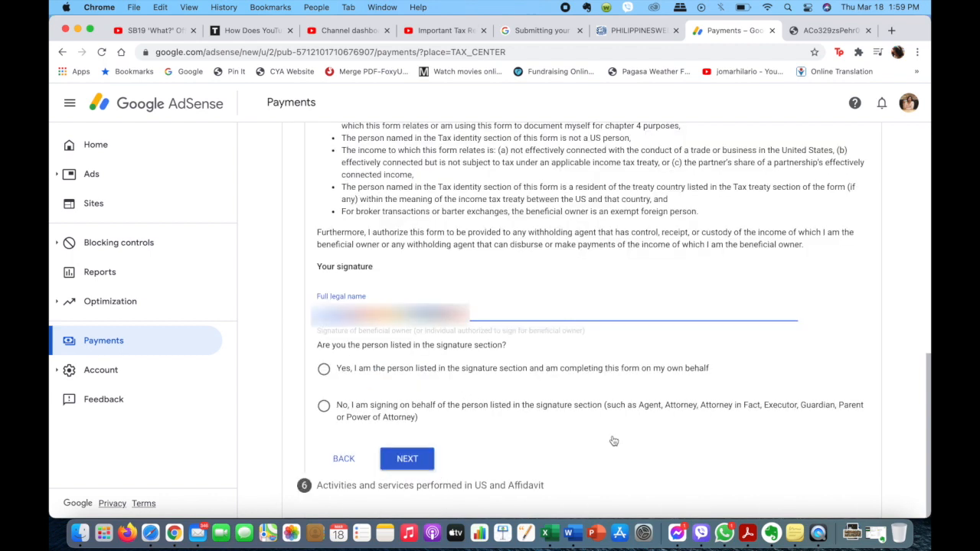
{"action": "left_click", "coordinate": [322, 371]}
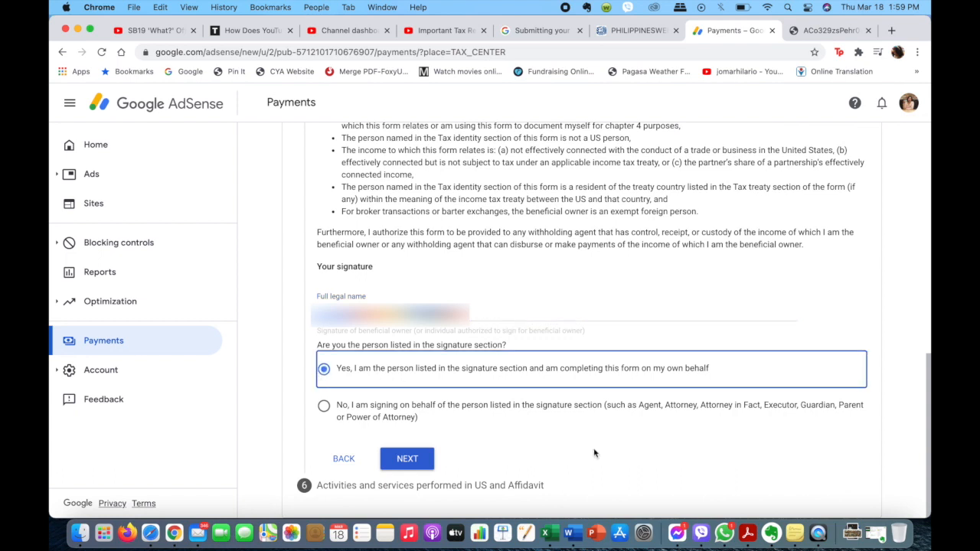
{"action": "left_click", "coordinate": [427, 462]}
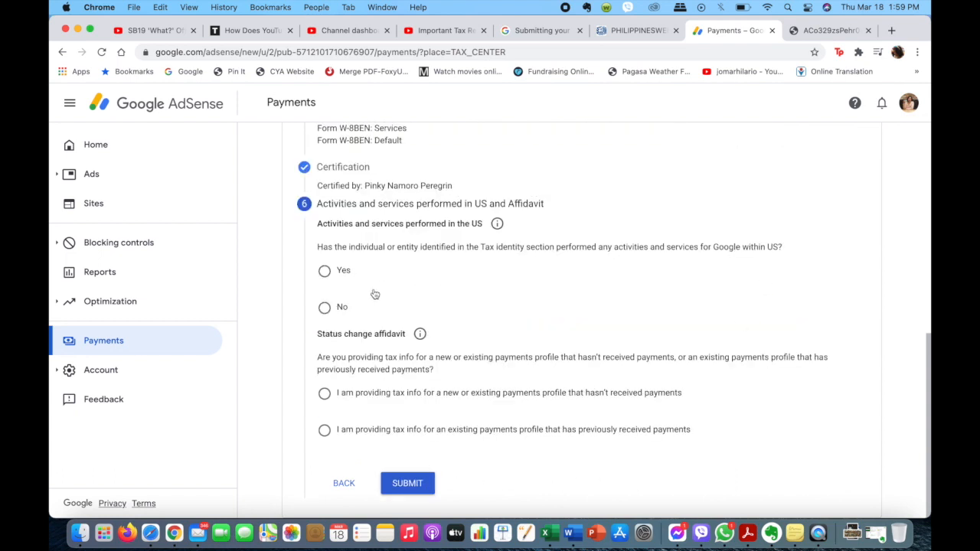
Step: Answer No to activities and services performed for Google within the US and certify that services are performed solely outside the US
{"action": "left_click", "coordinate": [324, 307]}
{"action": "scroll", "coordinate": [627, 388], "scroll_direction": "down", "scroll_amount": 1}
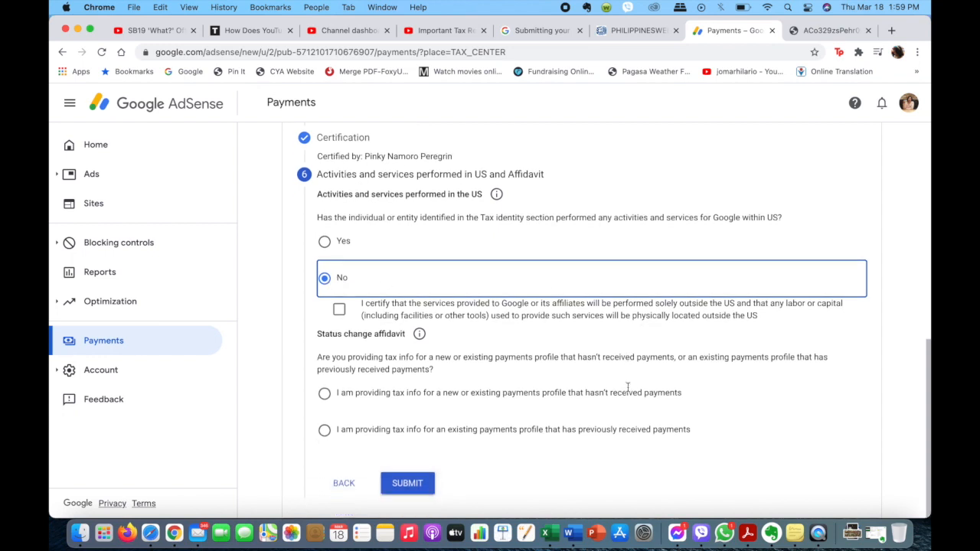
{"action": "left_click", "coordinate": [339, 309]}
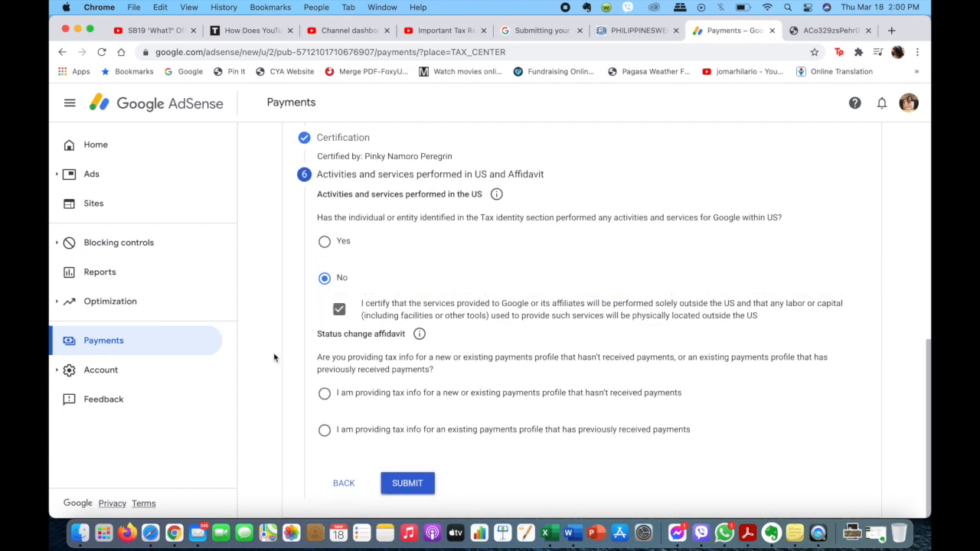
Step: Declare the tax info is for a new or existing payments profile that hasn't received payments, and submit the form
{"action": "left_click", "coordinate": [327, 395]}
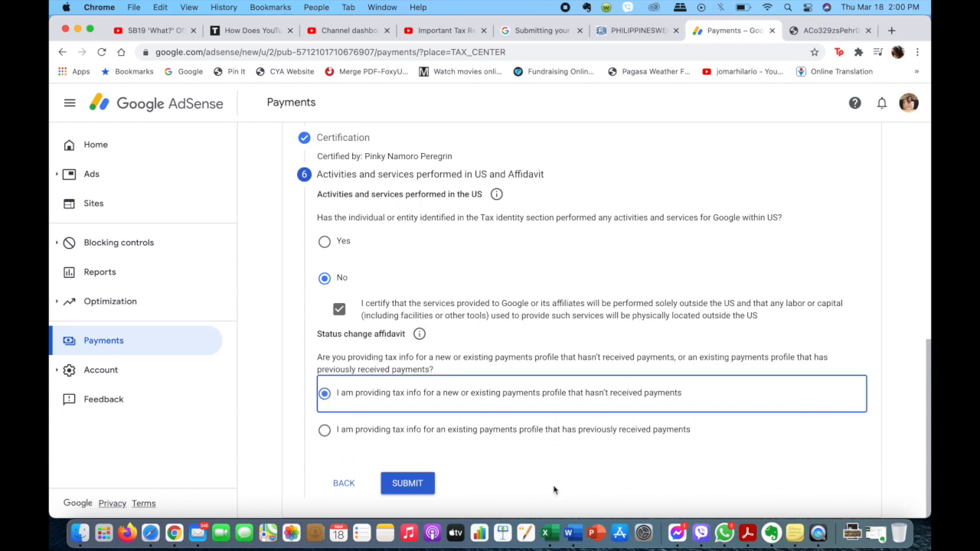
{"action": "left_click", "coordinate": [407, 483]}
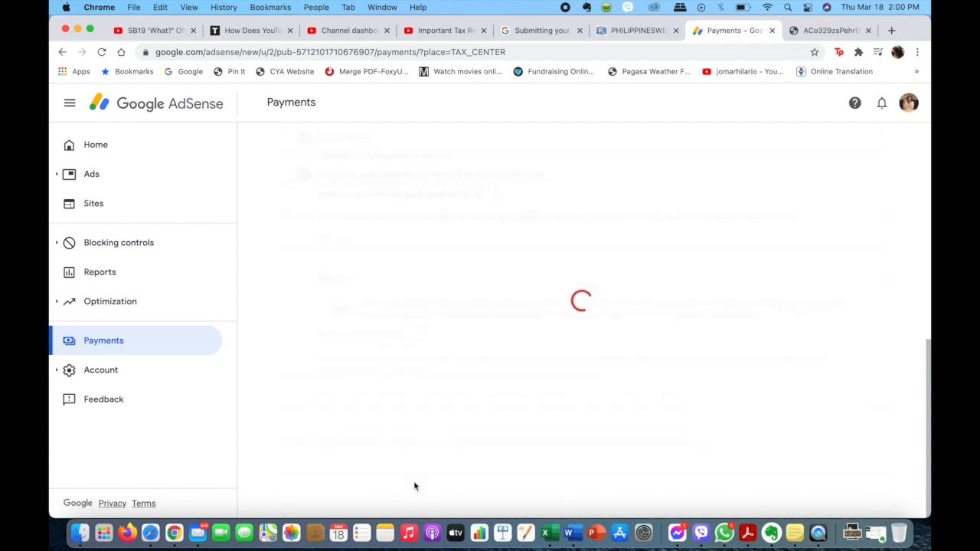
{"action": "left_click", "coordinate": [406, 483]}
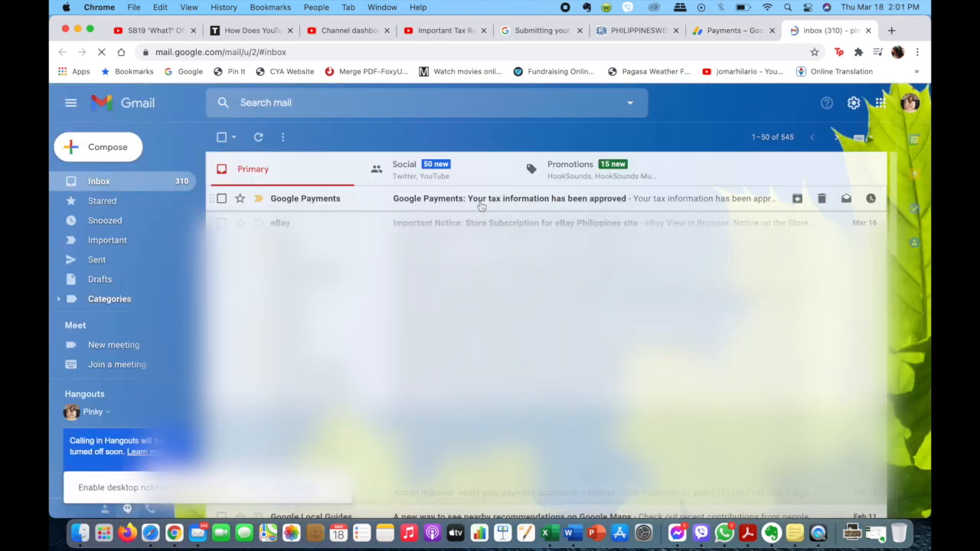
Step: In the Gmail inbox, open the Google Payments message about the tax information
{"action": "left_click", "coordinate": [480, 204]}
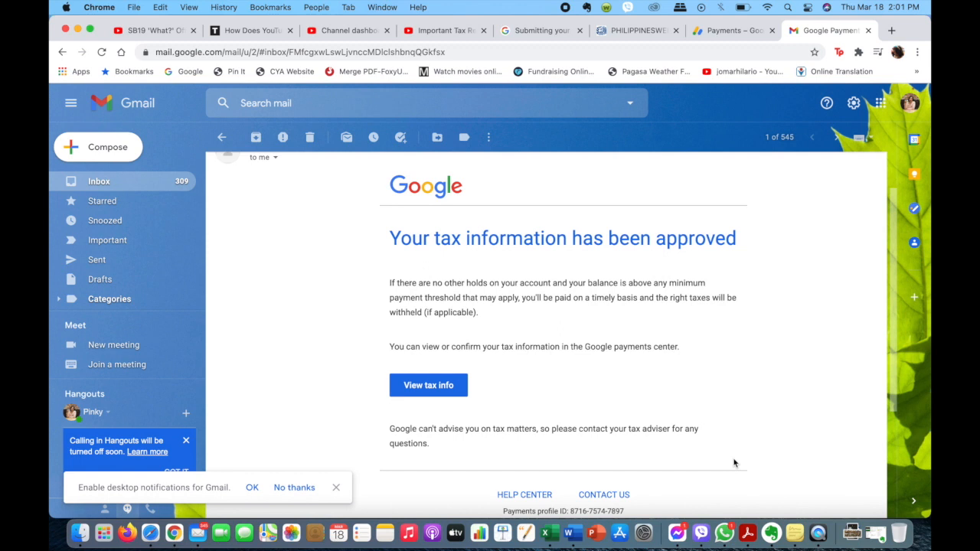